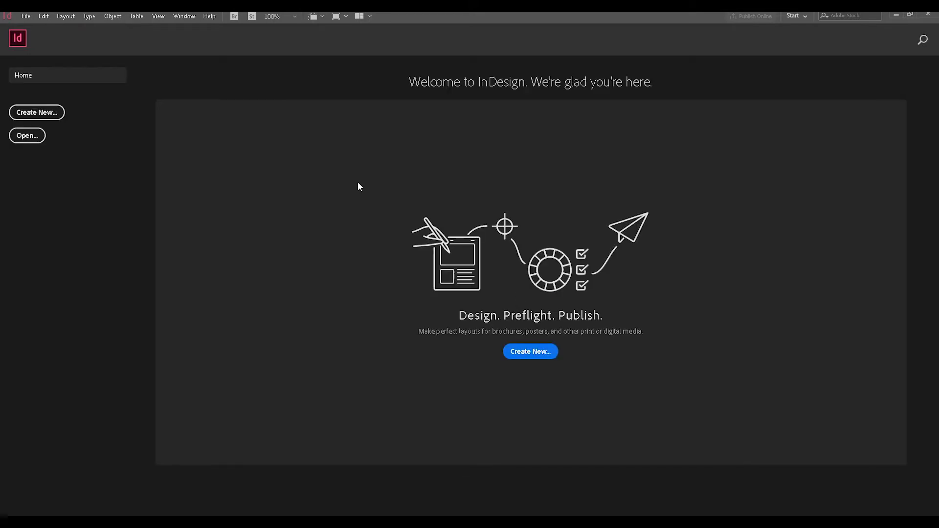
Step: Start a new print document named BROSUR using the A4 preset, landscape orientation and millimeters as units
left_click(46, 115)
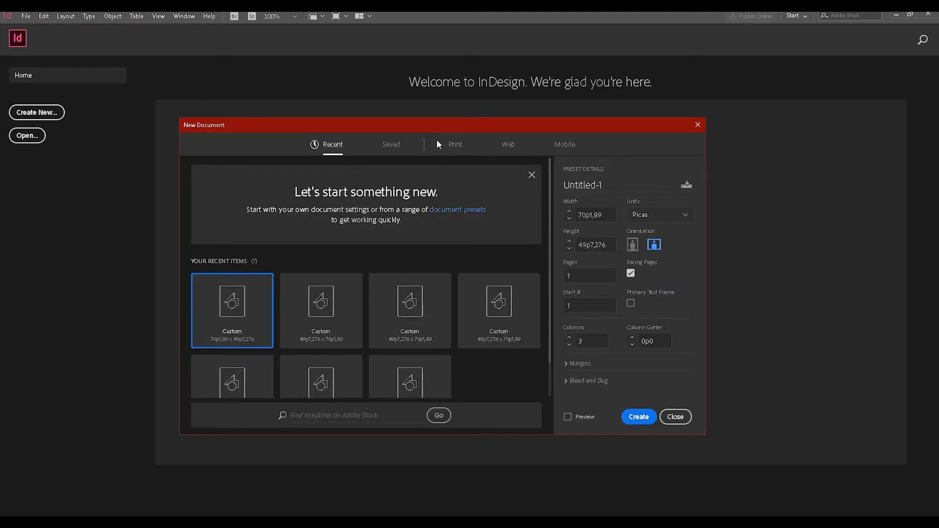
left_click(457, 144)
left_click(629, 188)
type("BROSUR")
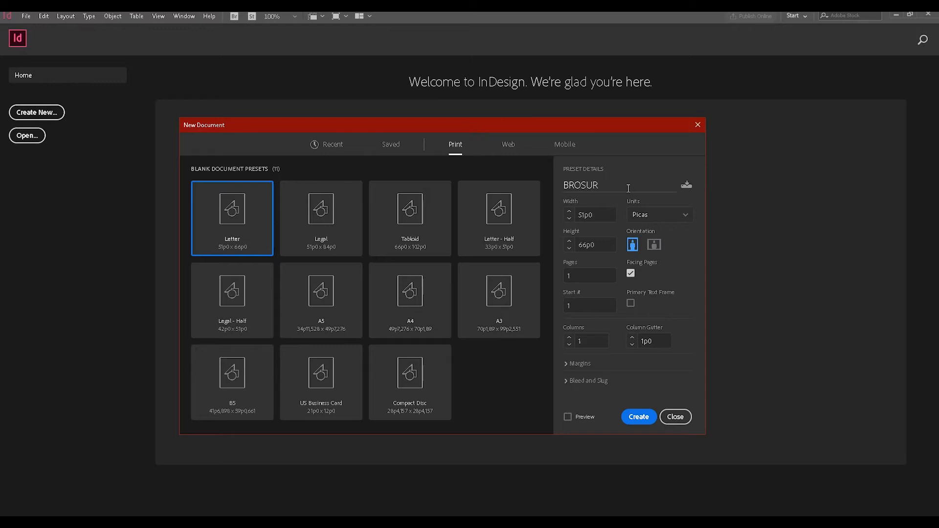
left_click(411, 300)
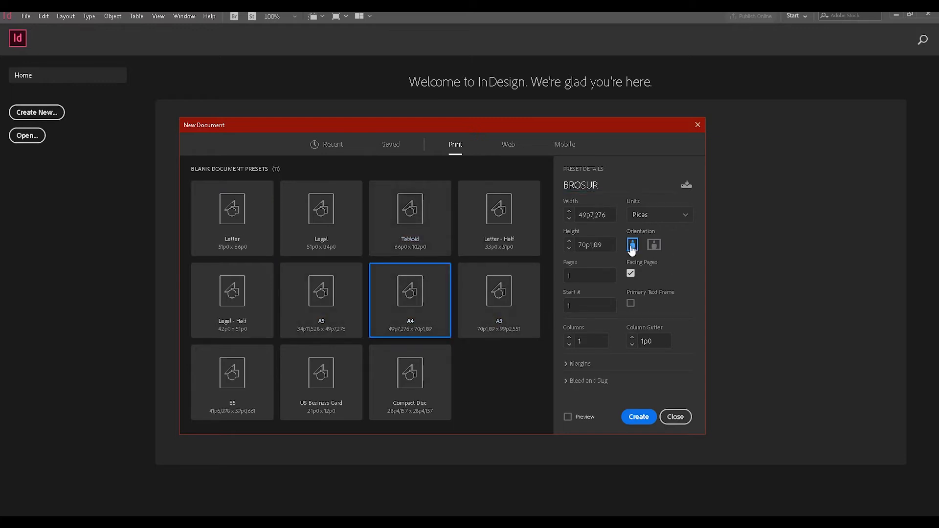
left_click(654, 245)
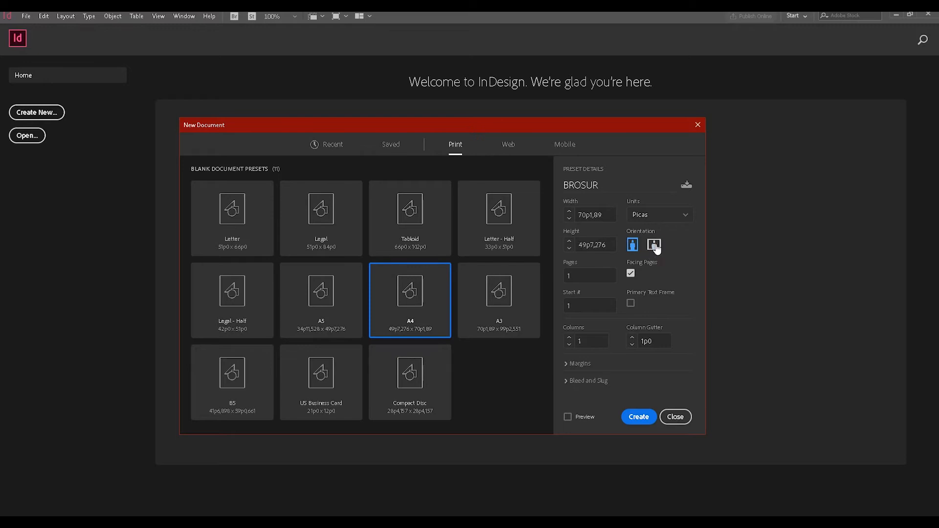
left_click(677, 221)
left_click(656, 279)
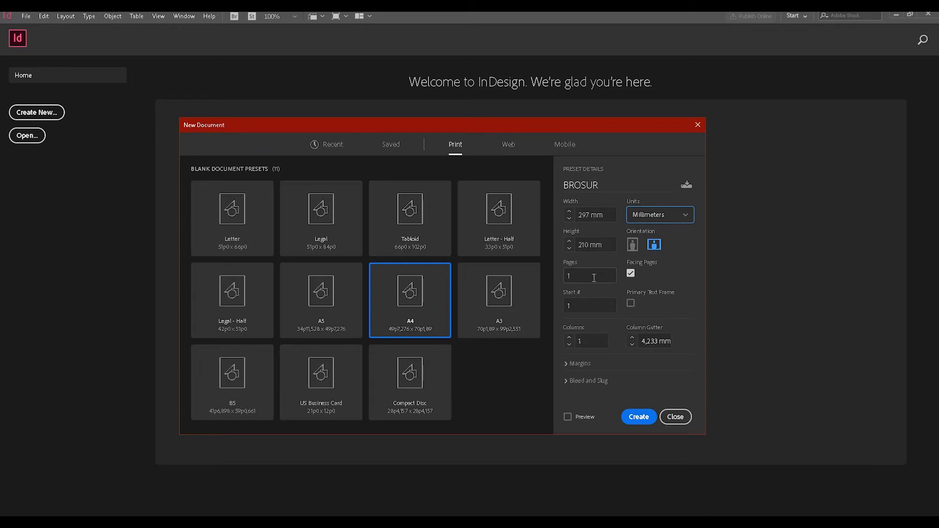
Step: Give the new document 3 columns with a column gutter of 0 mm
left_click(593, 341)
type("3")
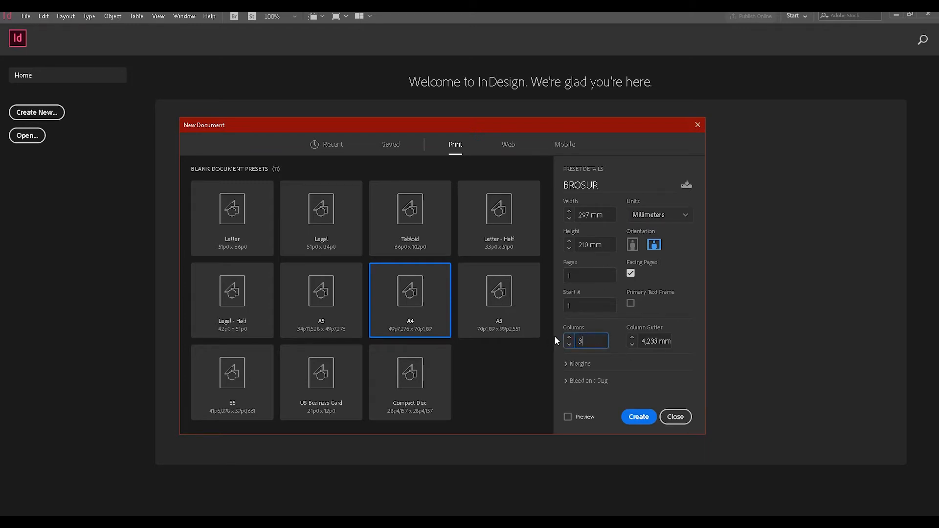
left_click(642, 341)
type("0")
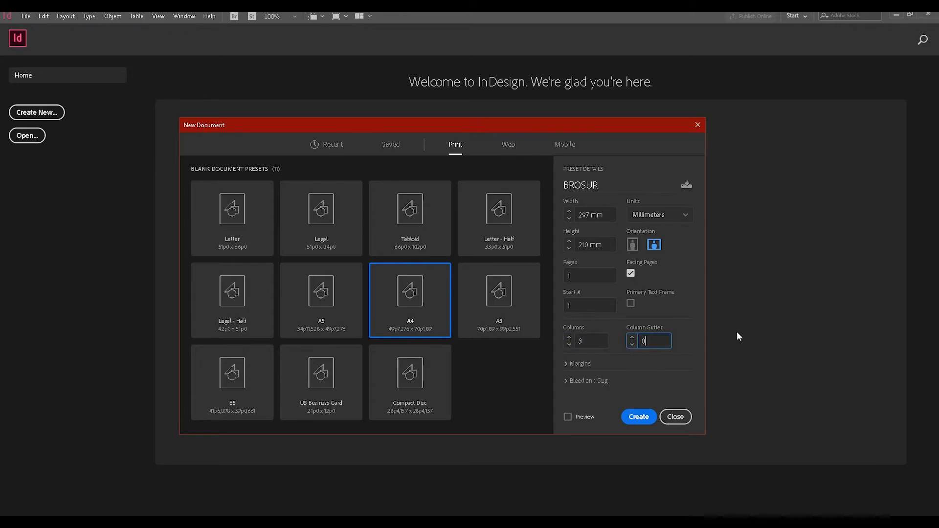
Step: Turn on the preview, set all four margins to 0 mm and create the document
left_click(572, 363)
left_click(569, 351)
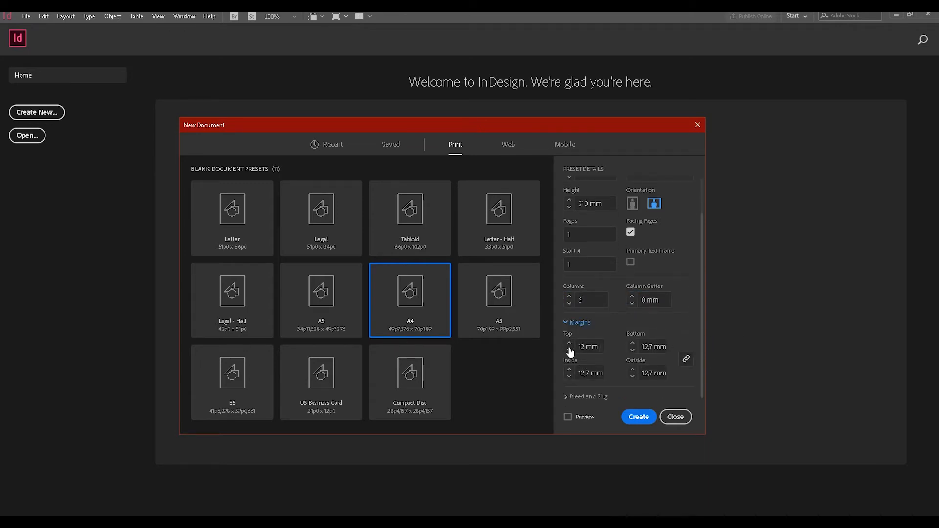
left_click(584, 416)
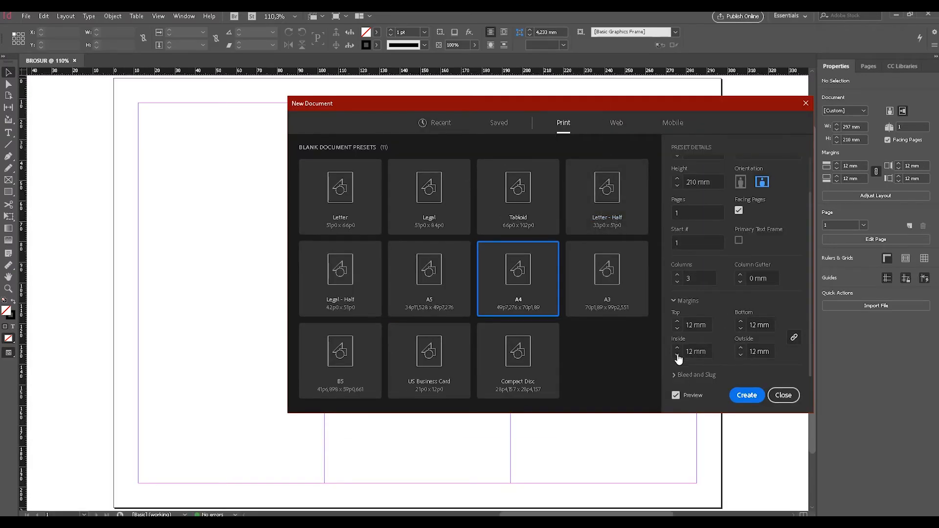
left_click(677, 354)
left_click(677, 353)
left_click(677, 353)
left_click(677, 353)
left_click(677, 353)
left_click(677, 353)
left_click(677, 354)
left_click(677, 353)
left_click(677, 354)
left_click(677, 354)
left_click(677, 353)
left_click(677, 353)
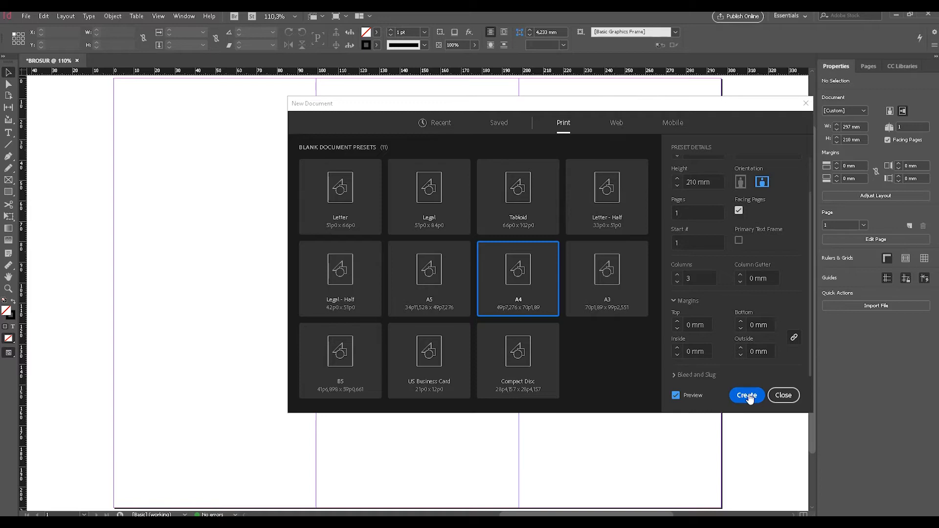
left_click(747, 395)
Step: Place the "dave-L…unsplash" image from the desktop in the document and move its frame so that it covers the whole page
scroll(463, 220, "down", 1)
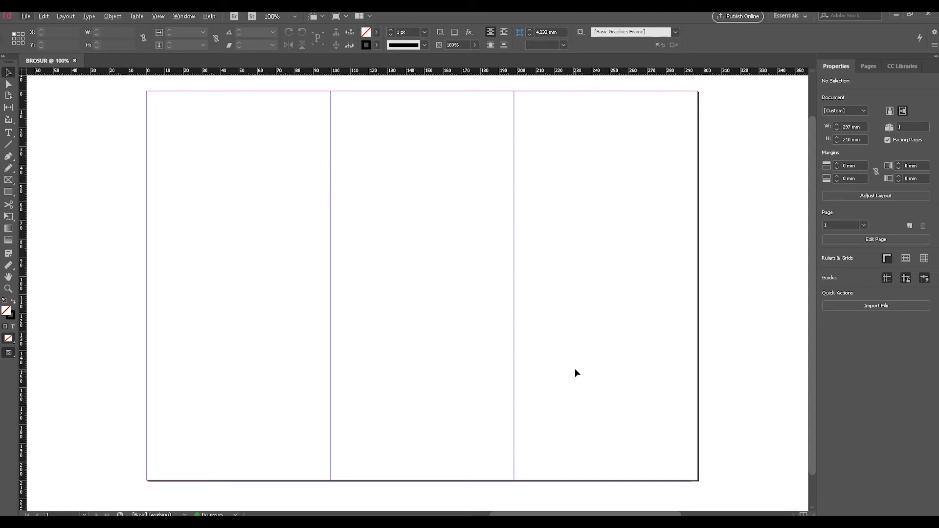
key("super+d")
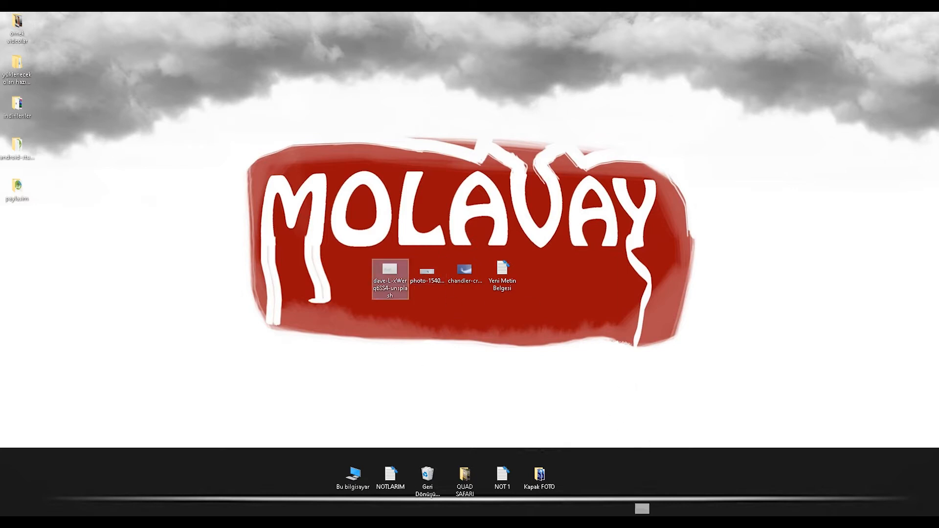
key("super+d")
left_click_drag(390, 268, 377, 186)
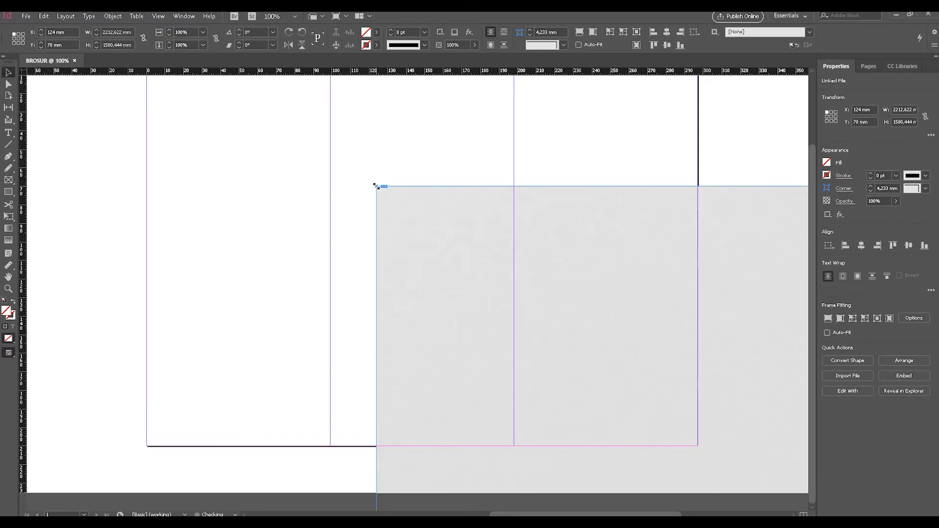
key("ctrl+minus")
key("ctrl+minus")
key("ctrl+minus")
key("ctrl+minus")
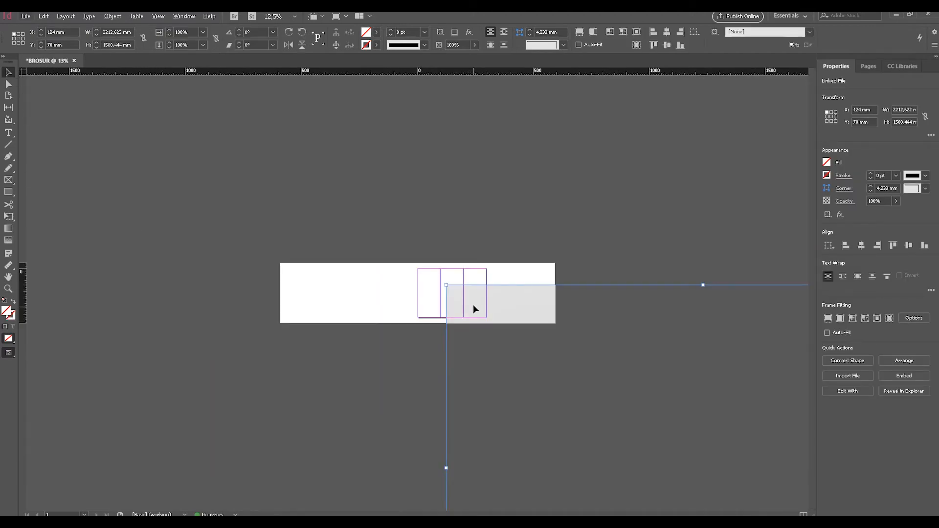
left_click(503, 273)
left_click_drag(504, 309, 253, 130)
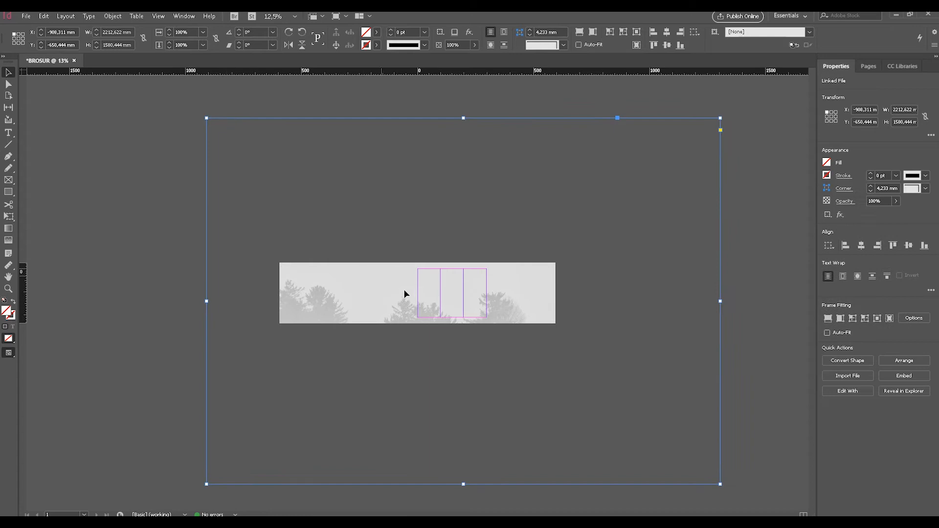
Step: Scale the picture inside its frame to the page corners, 297 mm wide and 210 mm high
double_click(331, 195)
left_click_drag(208, 119, 418, 269)
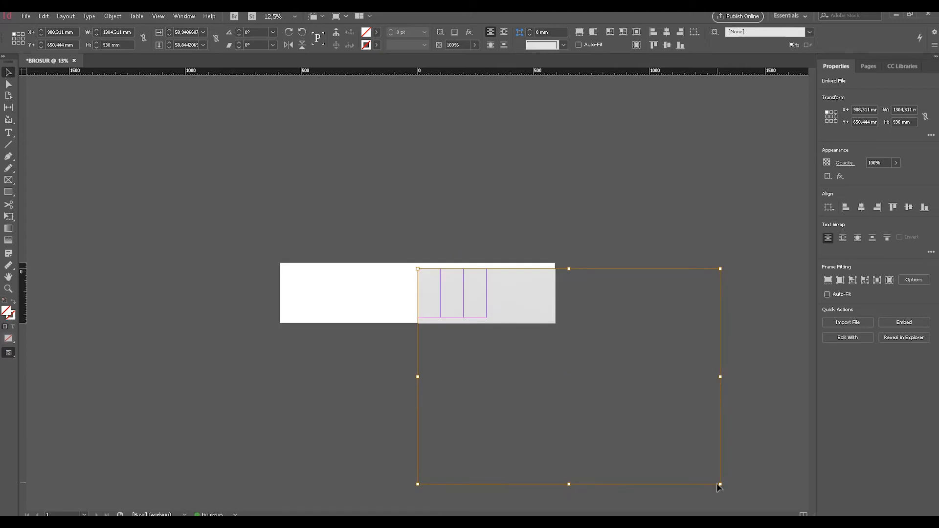
left_click_drag(719, 484, 487, 318)
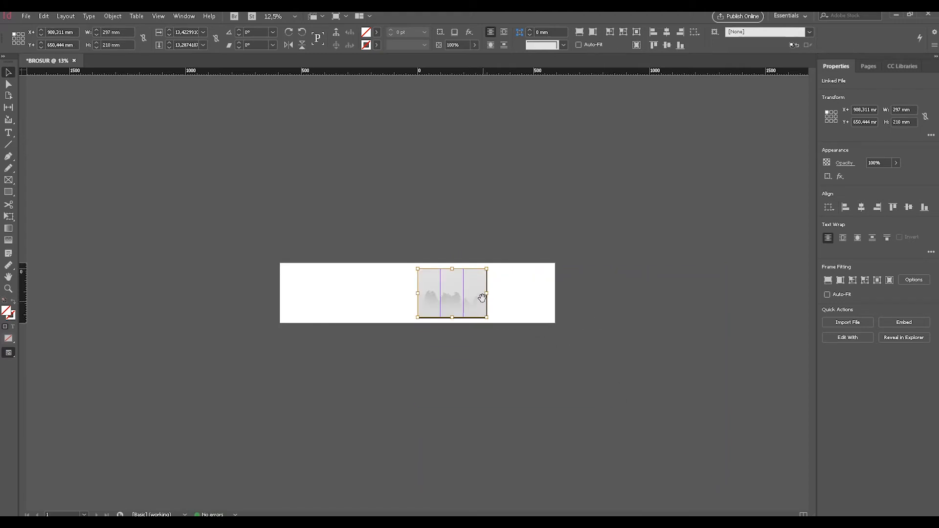
Step: Nudge the scaled forest picture slightly right and down so it lines up with the page edges
key("ctrl+equal")
key("ctrl+equal")
left_click_drag(648, 310, 583, 281)
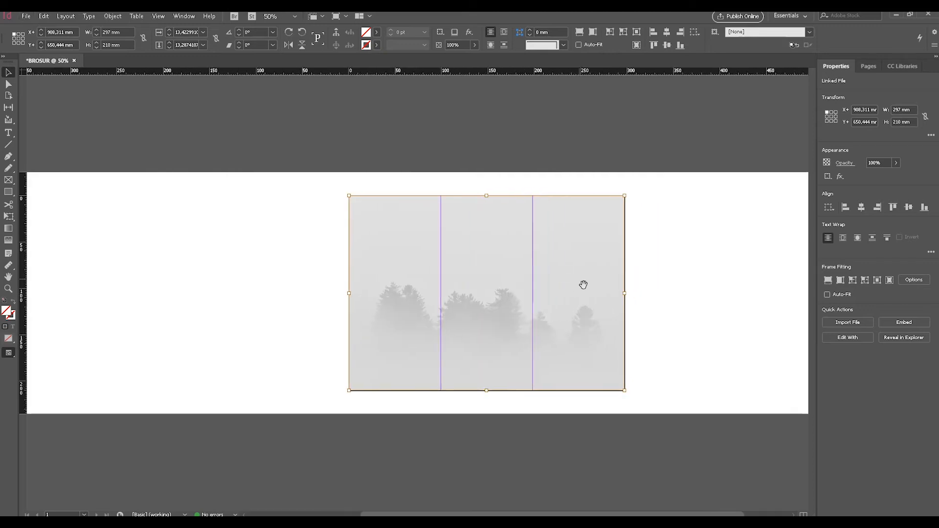
key("ctrl+equal")
key("ctrl+equal")
key("ctrl+minus")
key("ctrl+minus")
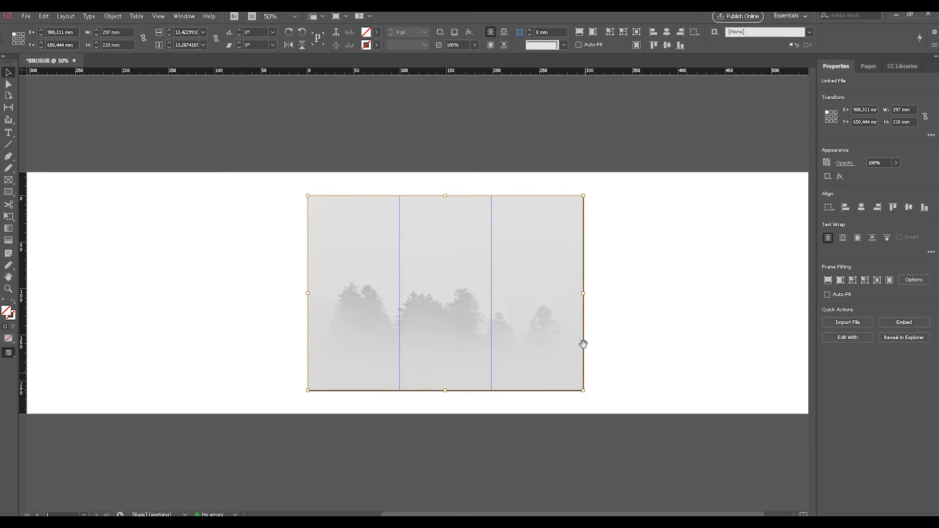
key("ctrl+equal")
key("ctrl+equal")
key("ctrl+equal")
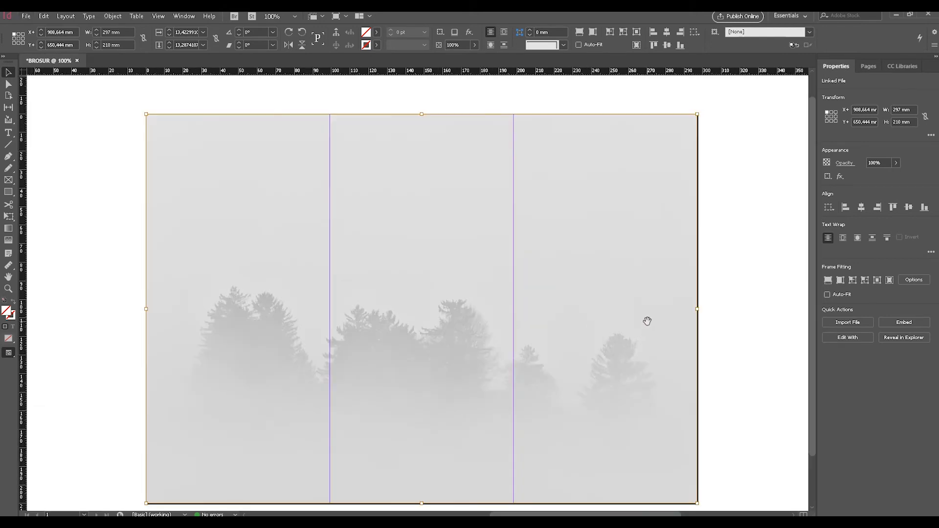
key("Down")
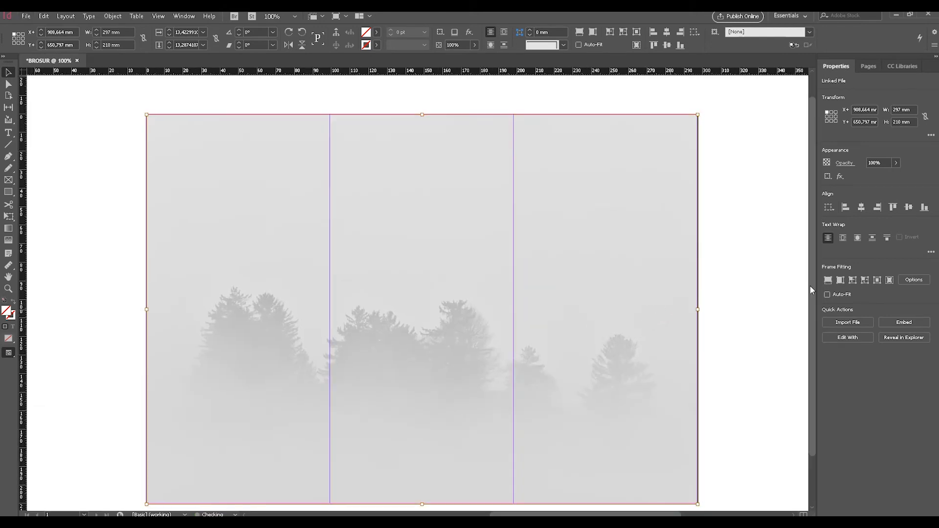
left_click(744, 318)
Step: Draw a closed zigzag Pen shape along the page's top, with lower-edge points at about (0, 21), (75, 90), (183, 44) and (297, 79) mm
scroll(744, 318, "down", 3)
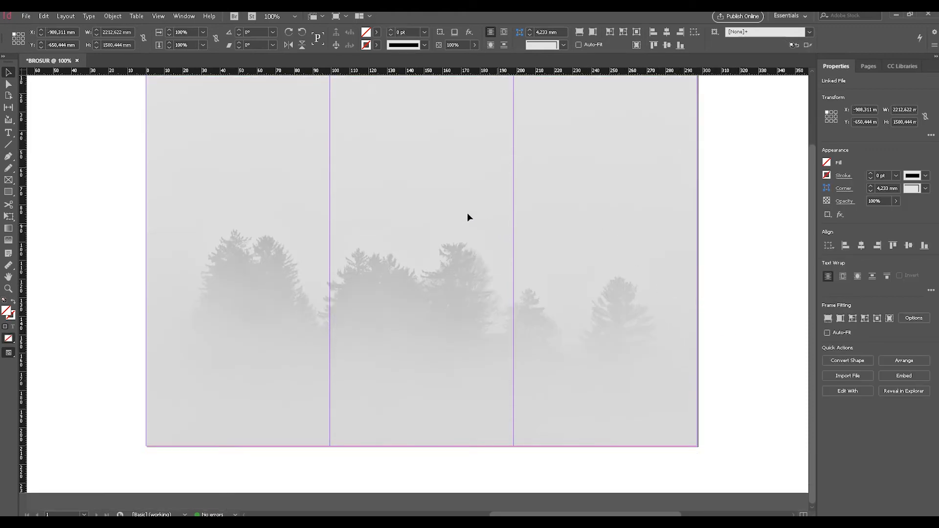
scroll(269, 170, "up", 3)
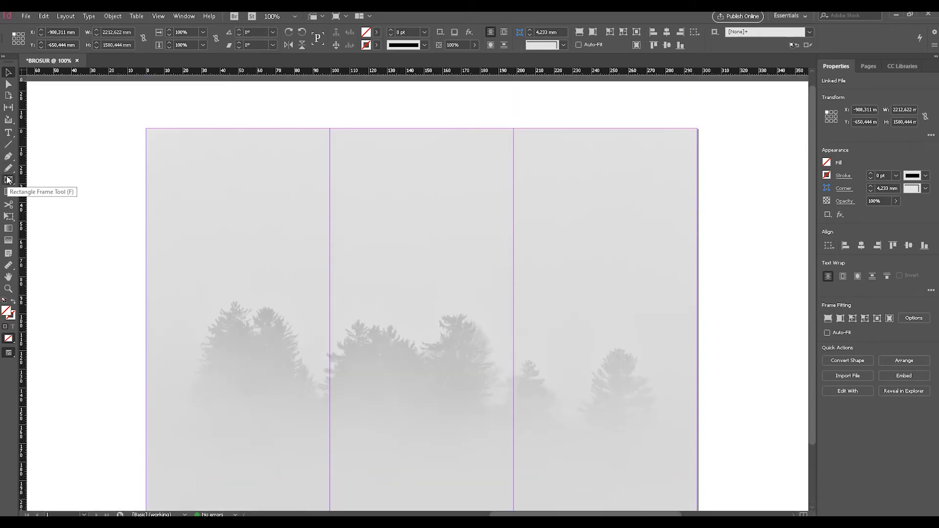
key("p")
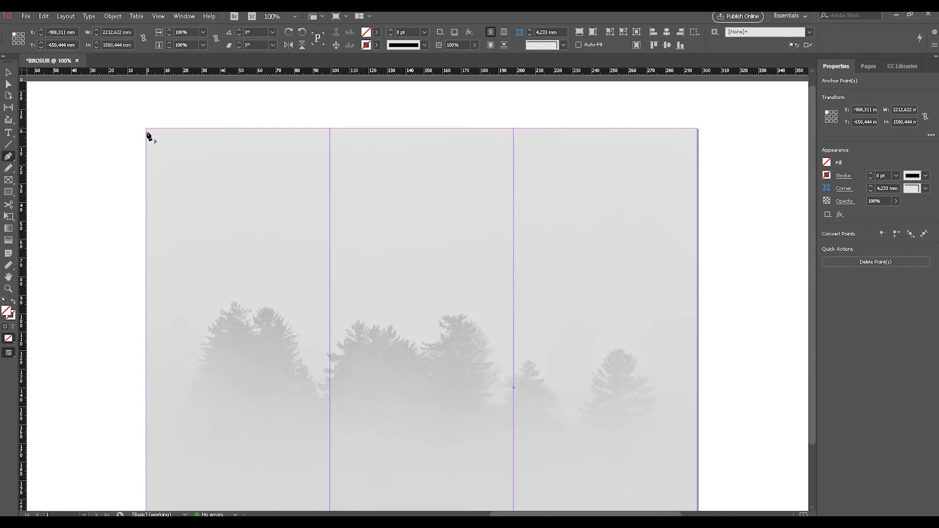
left_click(146, 168)
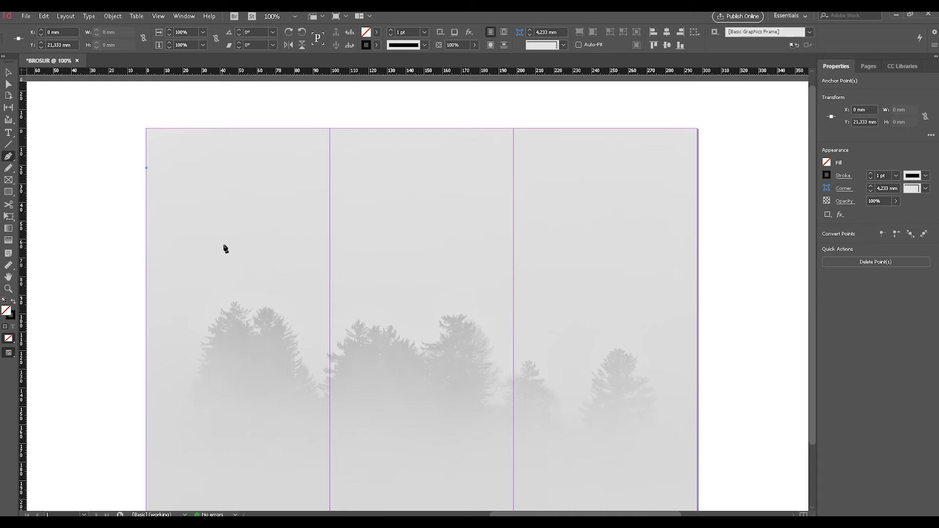
left_click(286, 298)
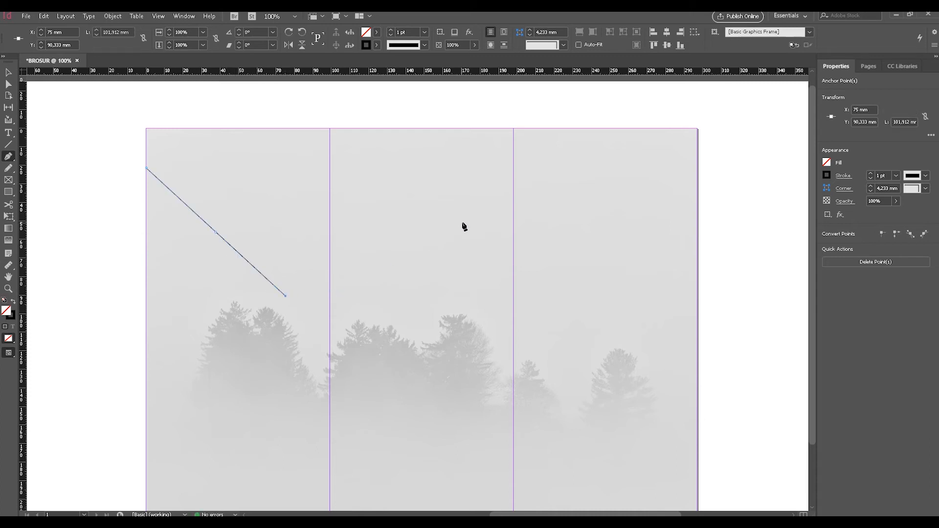
left_click(486, 210)
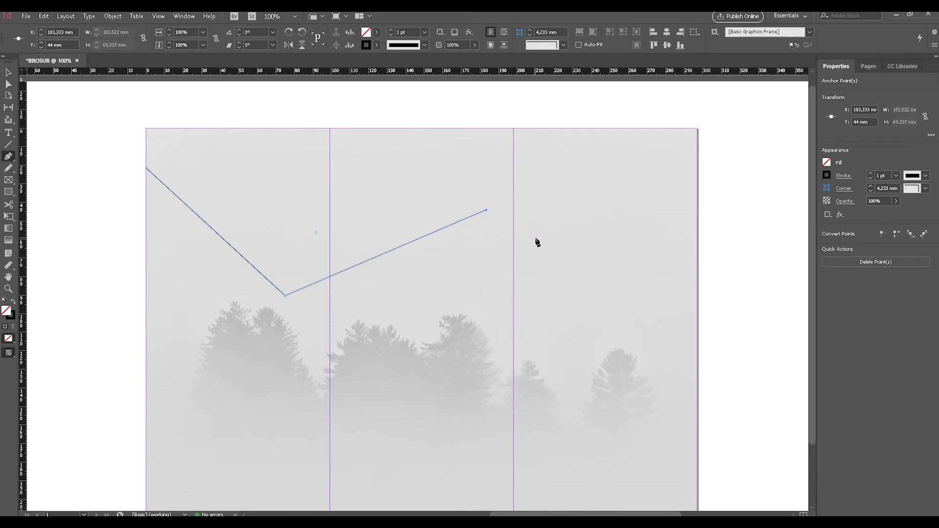
left_click(698, 275)
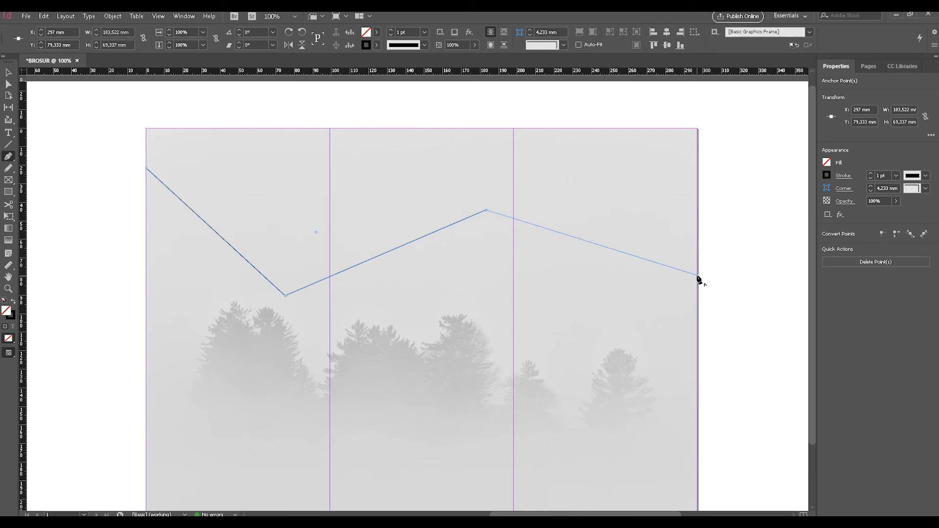
left_click(697, 129)
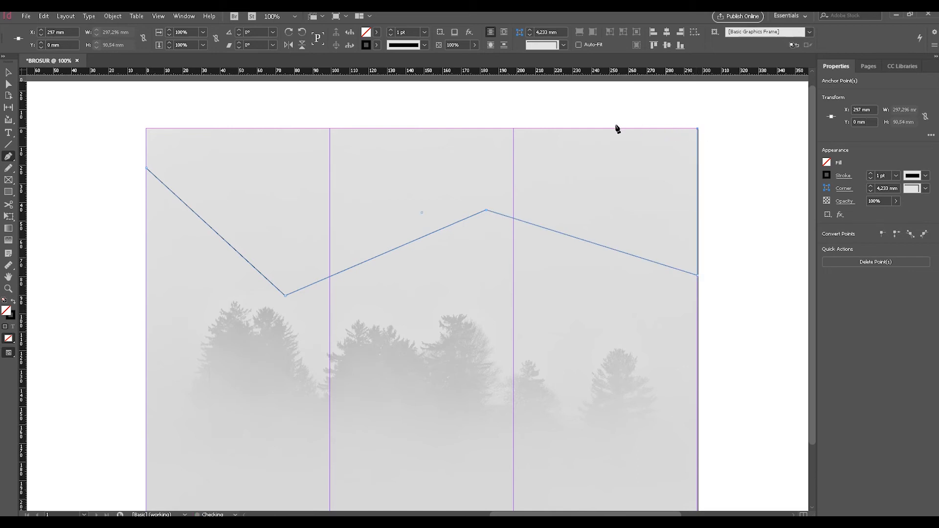
left_click(146, 129)
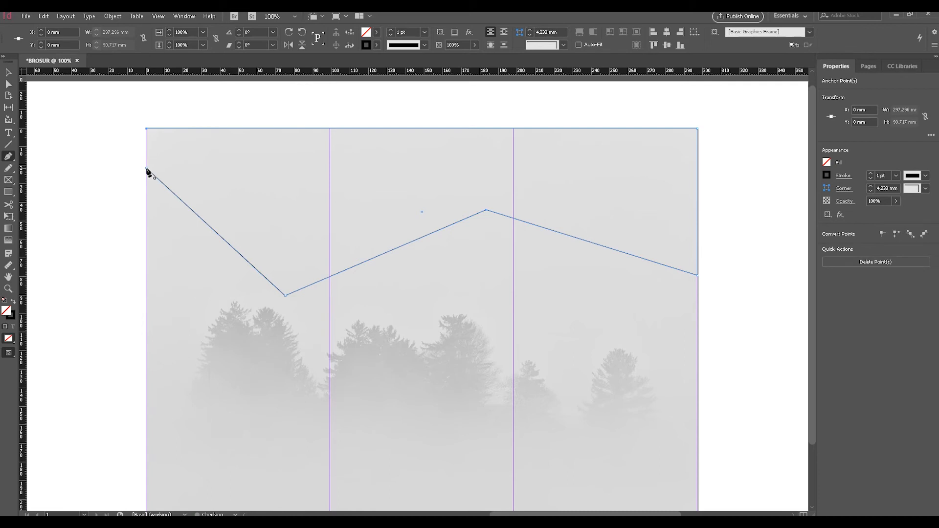
left_click(146, 169)
Step: Fill the zigzag shape with the [Registration] swatch and select the background picture's frame
left_click(827, 163)
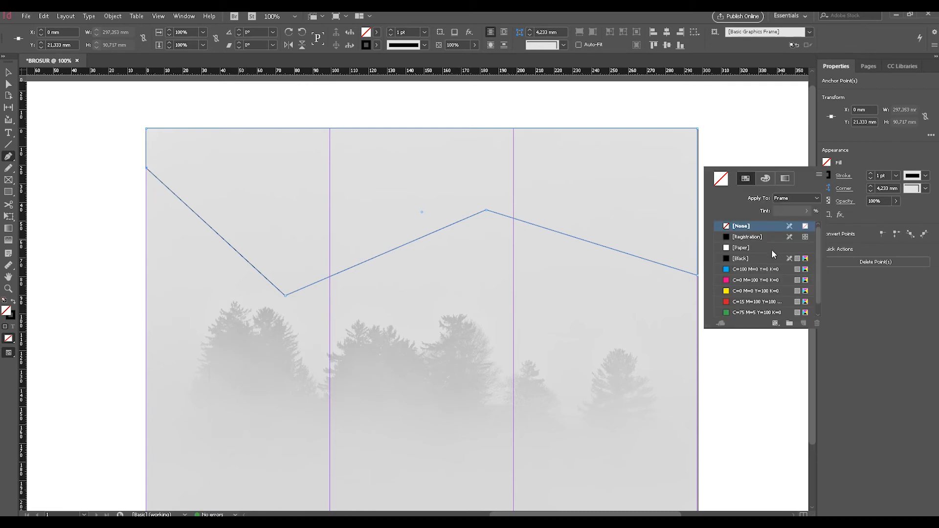
left_click(742, 239)
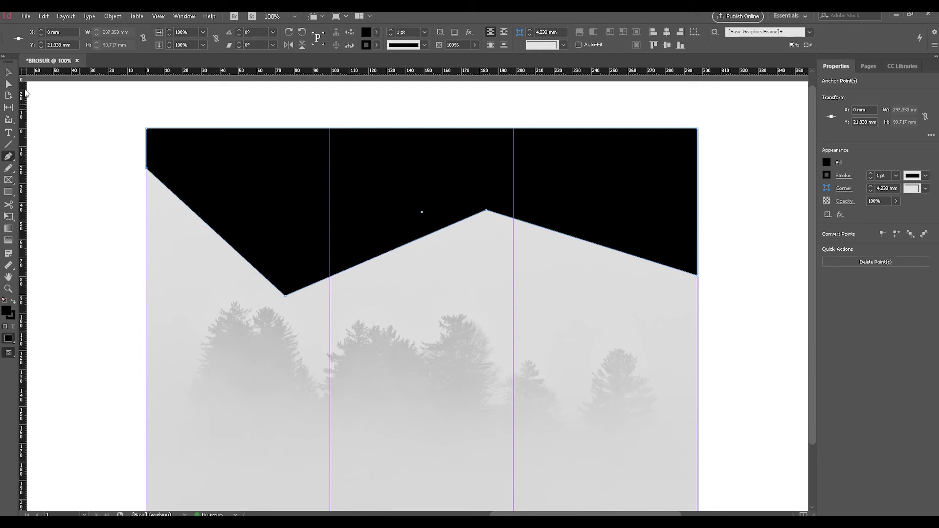
left_click(8, 72)
left_click(389, 366)
scroll(536, 324, "down", 3)
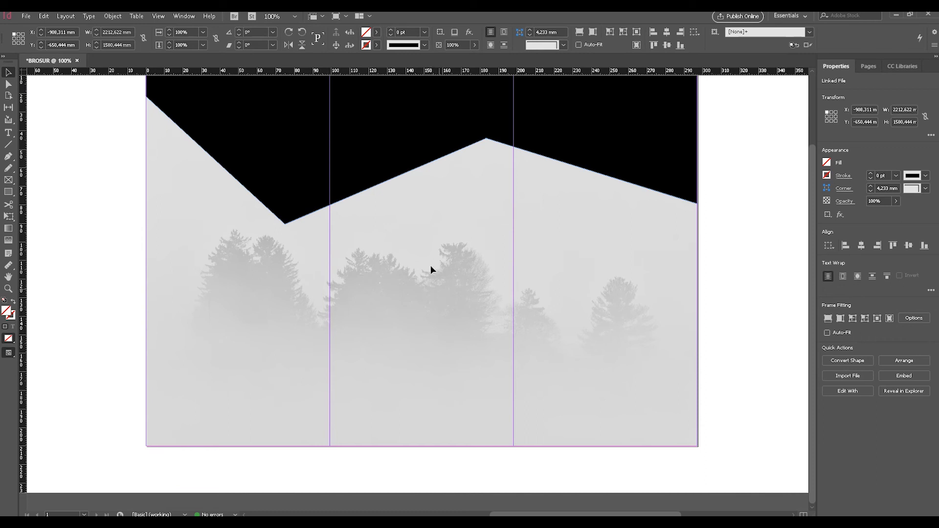
mouse_move(327, 181)
left_mouse_down()
mouse_move(344, 203)
mouse_move(321, 194)
left_mouse_up()
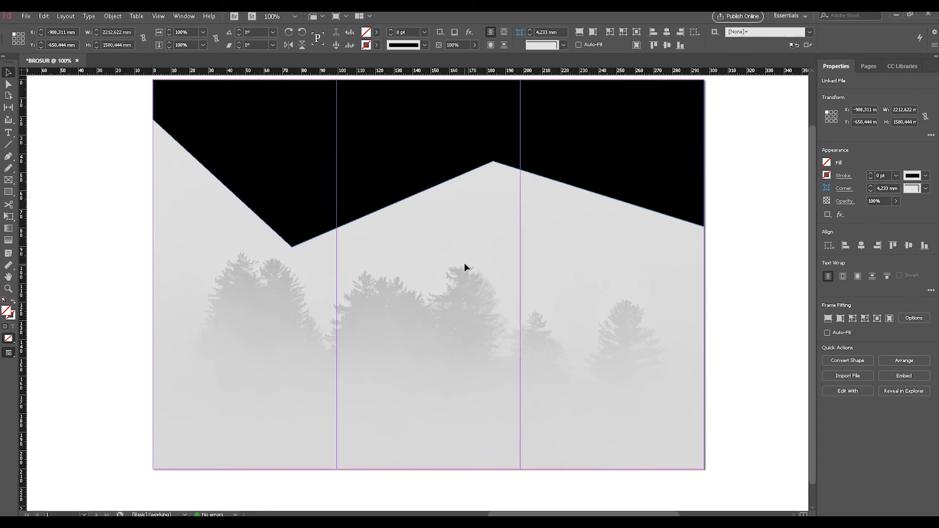
Step: Bring the "photo-1540…" image from the desktop into the document, dropping it over the selected background picture
key("super+d")
left_click(483, 309)
left_click_drag(426, 277, 328, 301)
key("ctrl+minus")
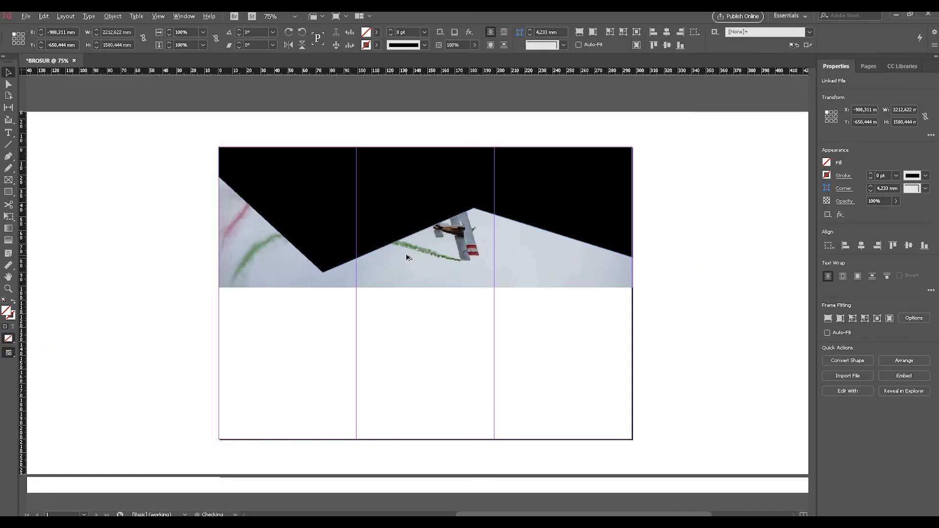
key("ctrl+minus")
key("ctrl+equal")
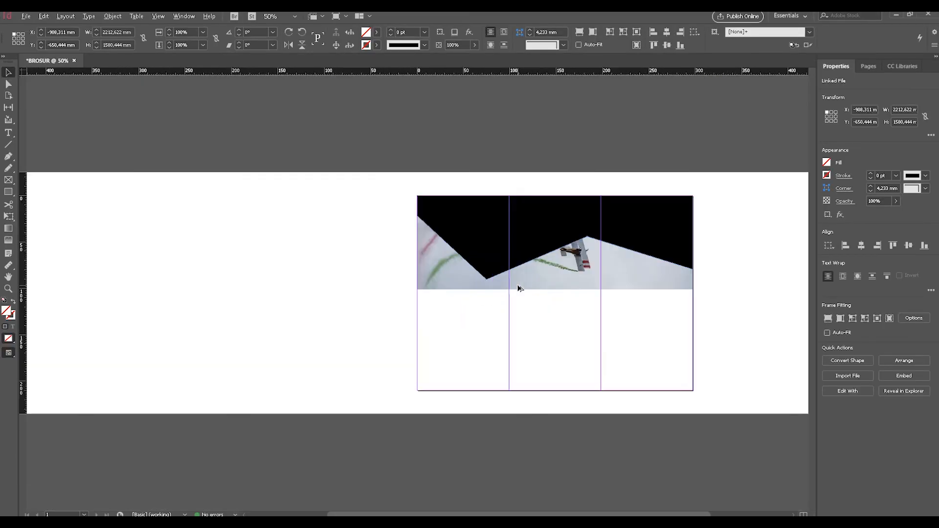
Step: Try moving the airplane picture lower inside its frame, then undo the move and the picture replacement
double_click(568, 267)
left_click_drag(574, 327, 572, 334)
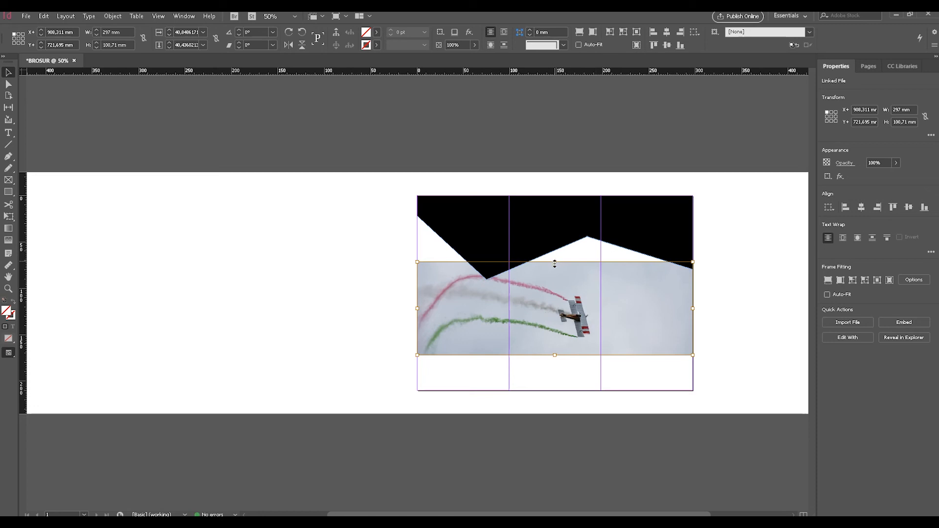
key("ctrl+z")
key("ctrl+z")
key("ctrl+z")
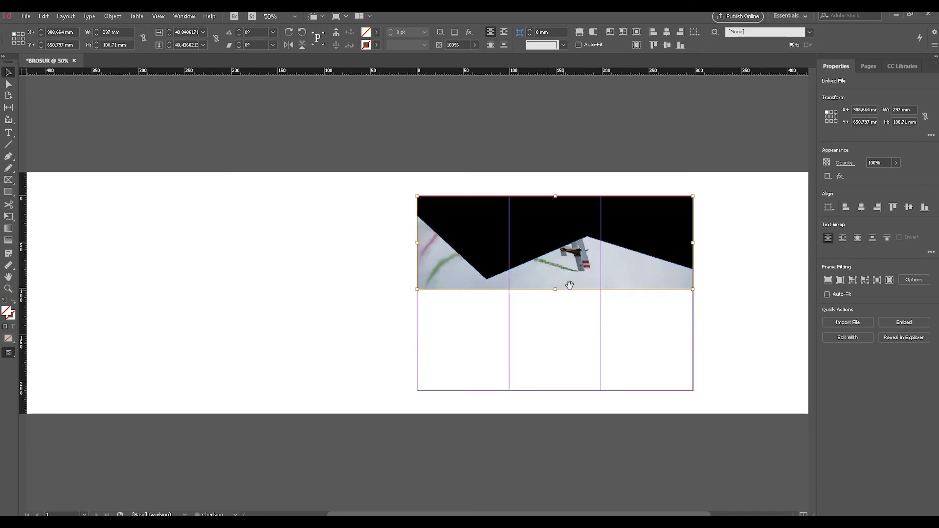
Step: Try bringing the "photo-1540…" image from the desktop into the document again, and undo the attempt
key("super+d")
left_click_drag(425, 285, 367, 310)
key("ctrl+z")
key("super+d")
Step: Drop the "photo-1540…" desktop image over the forest background and shift the airplane picture below the zigzag shape within the frame
key("super+d")
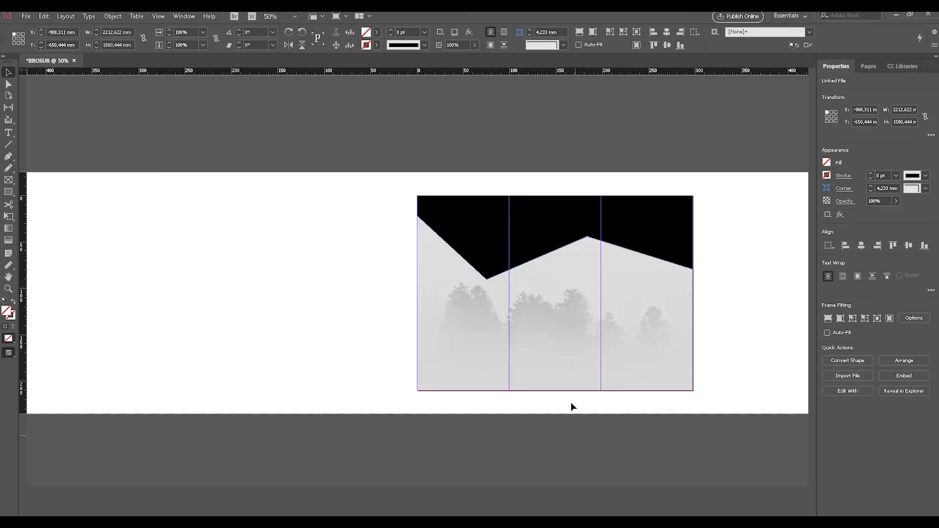
key("super+d")
left_click(427, 274)
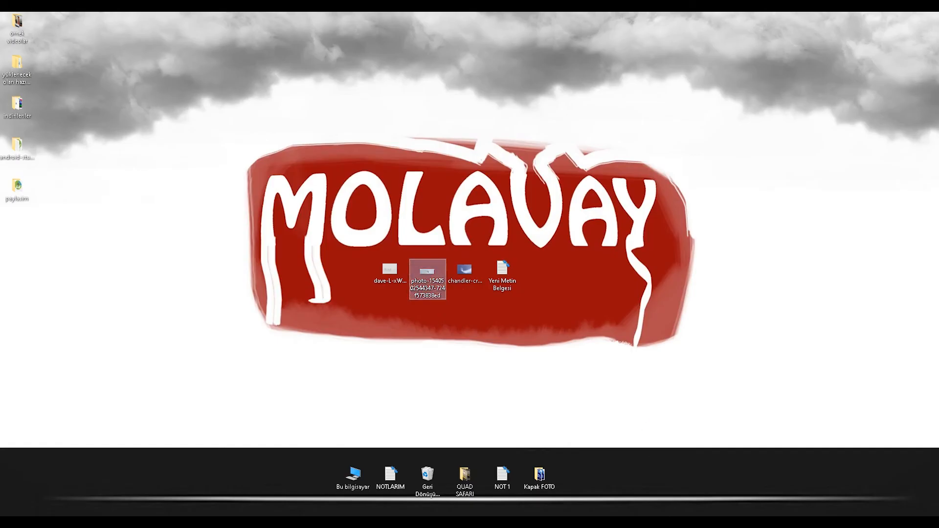
key("super+d")
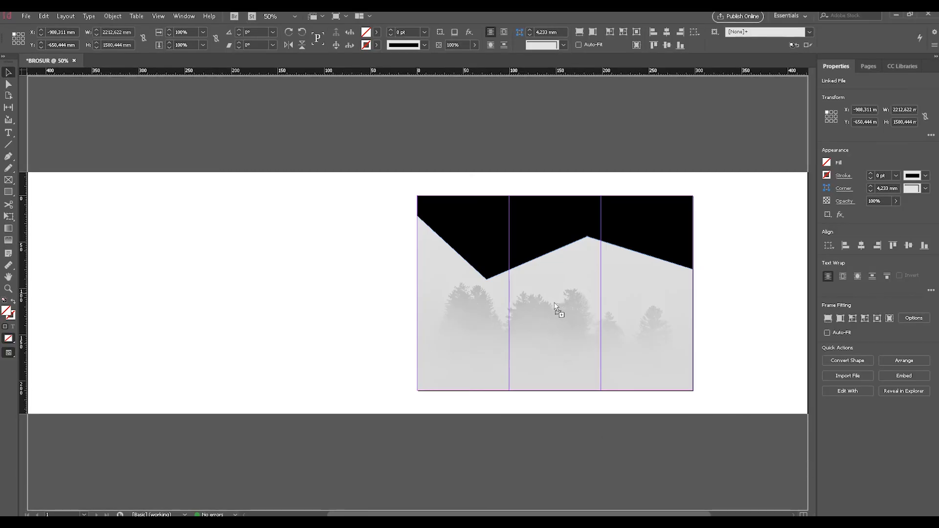
left_click_drag(554, 306, 554, 306)
double_click(554, 279)
left_click_drag(560, 273, 576, 393)
left_click_drag(470, 316, 559, 319)
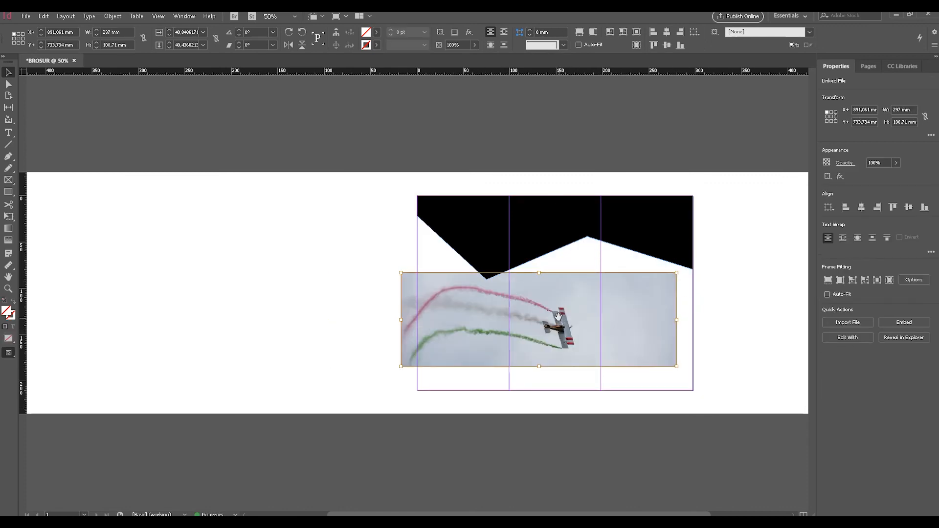
Step: Delete the airplane picture from the background frame, then undo the deletion, moves and replacement to restore the forest picture
key("Delete")
key("ctrl+minus")
key("ctrl+minus")
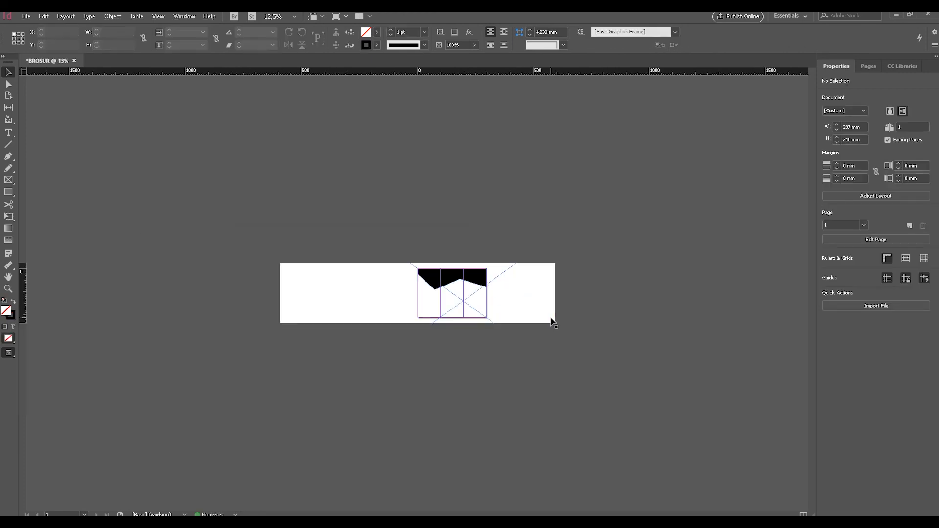
key("ctrl+z")
key("ctrl+z")
key("ctrl+z")
key("ctrl+z")
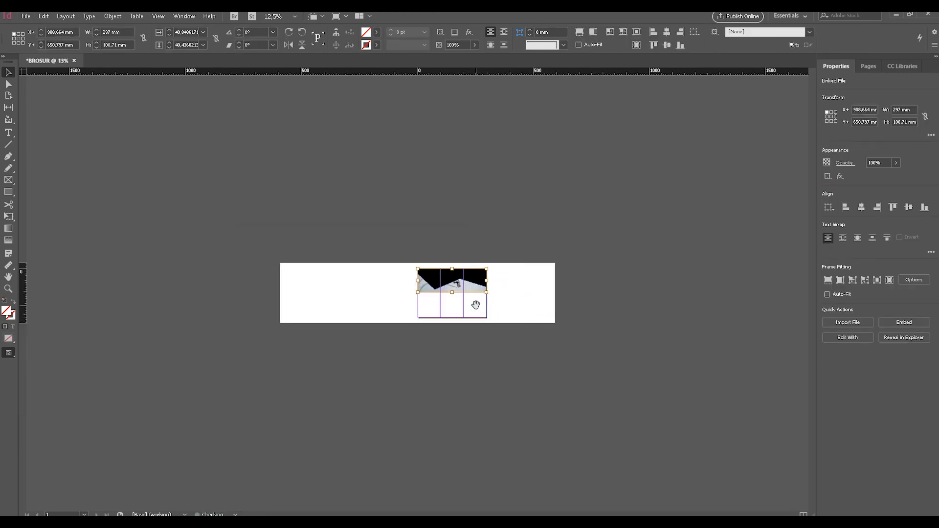
key("ctrl+z")
Step: Crop the oversized forest picture's frame to the page edges on all sides and deselect it
left_click_drag(721, 117, 486, 269)
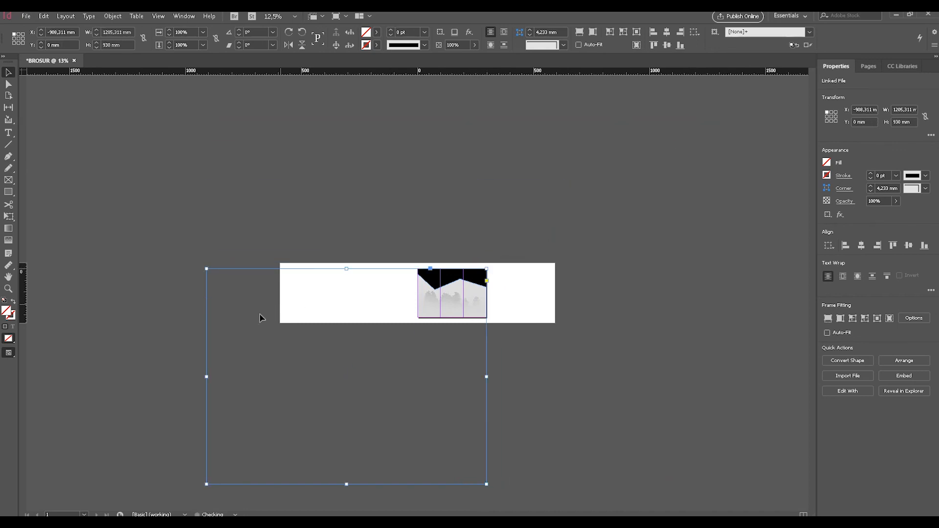
left_click_drag(207, 376, 417, 336)
left_click_drag(453, 483, 457, 318)
left_click(532, 308)
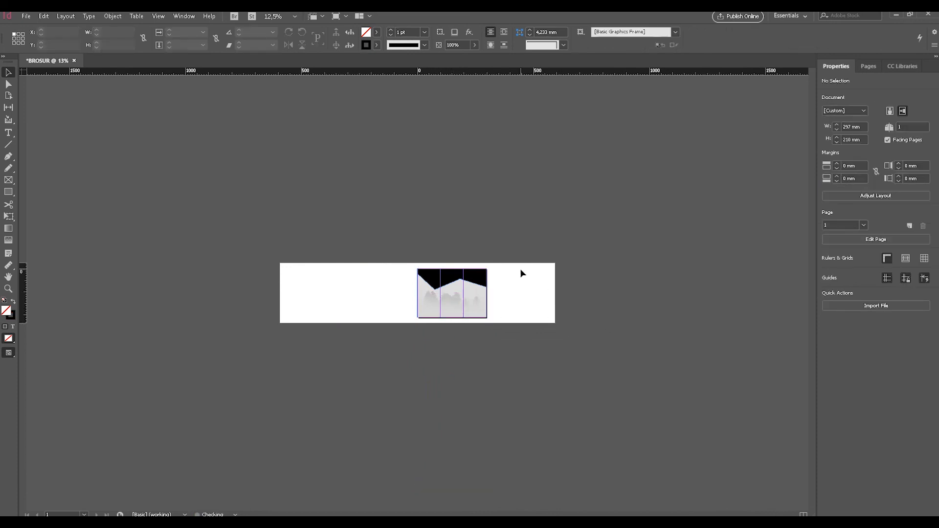
Step: Place the "photo-1540…" image from the desktop as a separate picture and align its upper-left corner with the page at 0, 0 mm
key("super+d")
left_click_drag(427, 274, 422, 297)
key("ctrl+equal")
key("ctrl+equal")
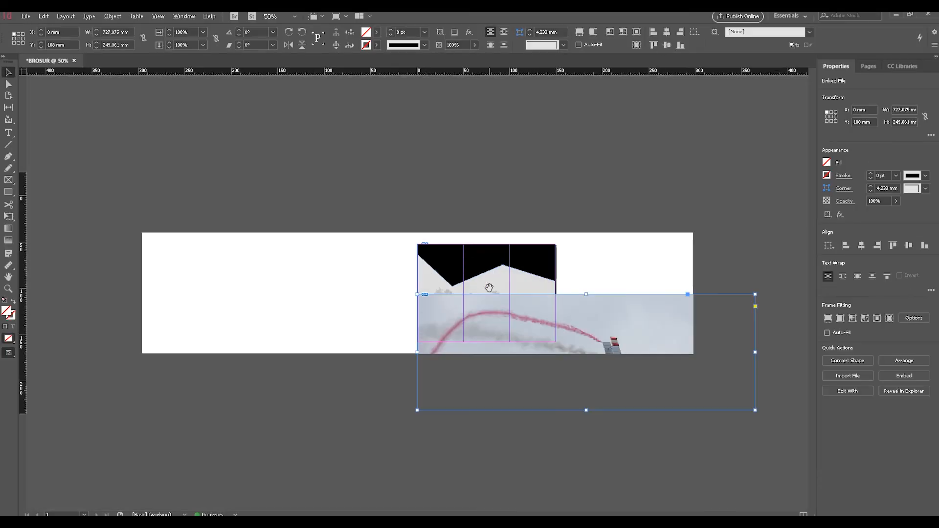
key("ctrl+minus")
left_click_drag(595, 338, 597, 292)
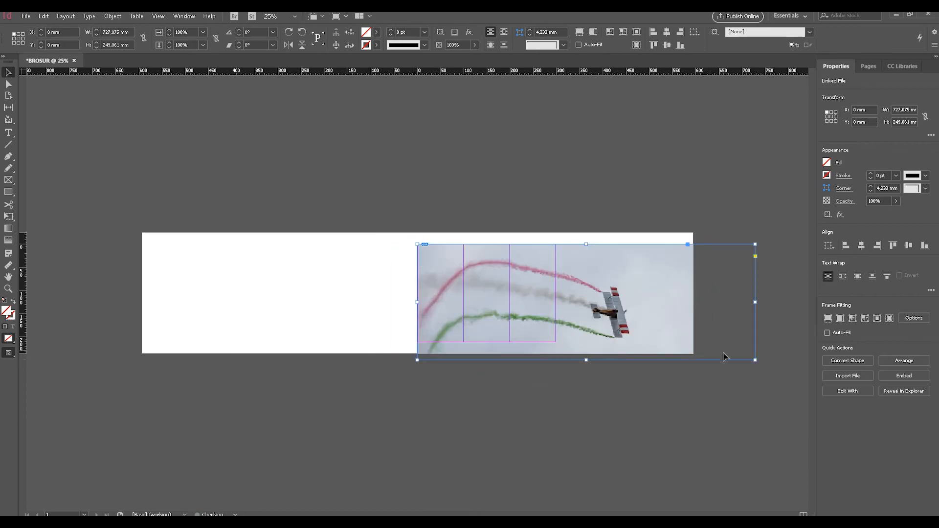
Step: Crop the airplane picture's frame to the 297 × 210 mm page and scale the picture inside it to about 338 × 210 mm
left_click_drag(755, 361, 554, 343)
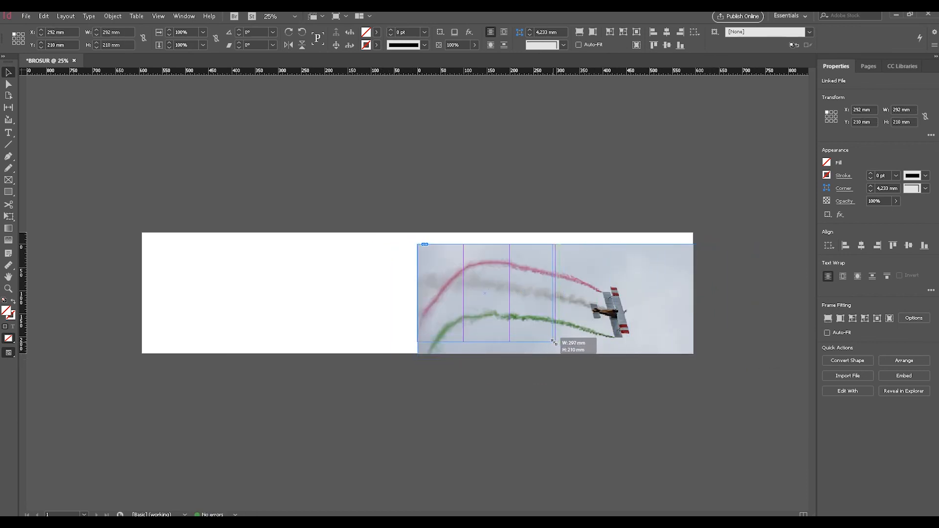
double_click(538, 314)
left_click_drag(721, 351, 573, 341)
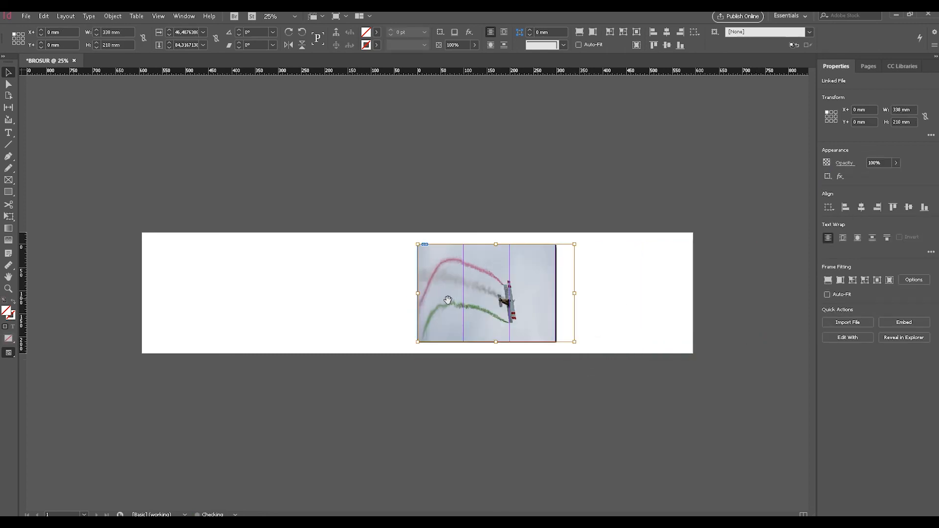